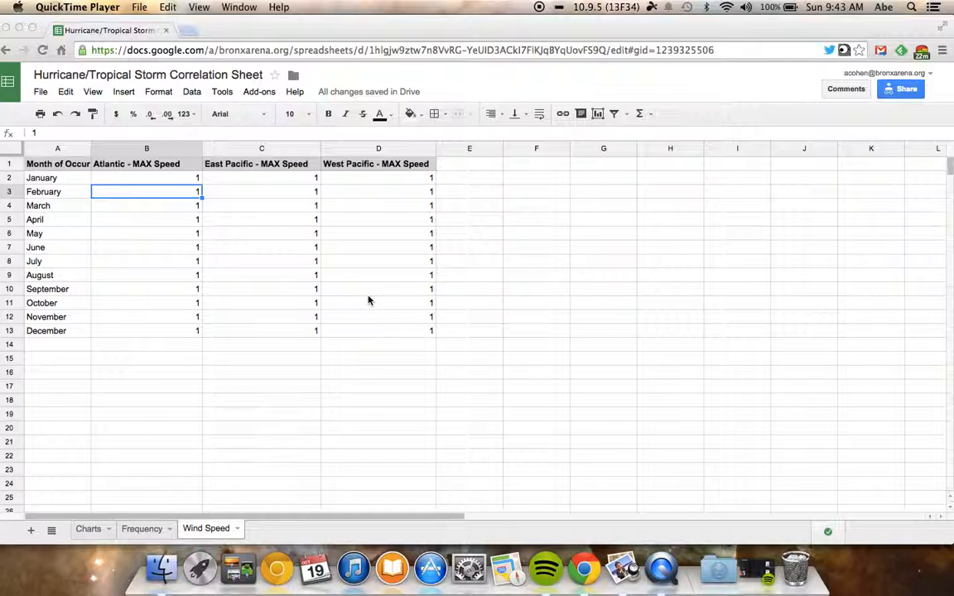
Review the Charts, Frequency and Wind Speed sheets, including the Atlantic, East Pacific and West Pacific maximum speed headings.
{"action": "left_click", "coordinate": [88, 529]}
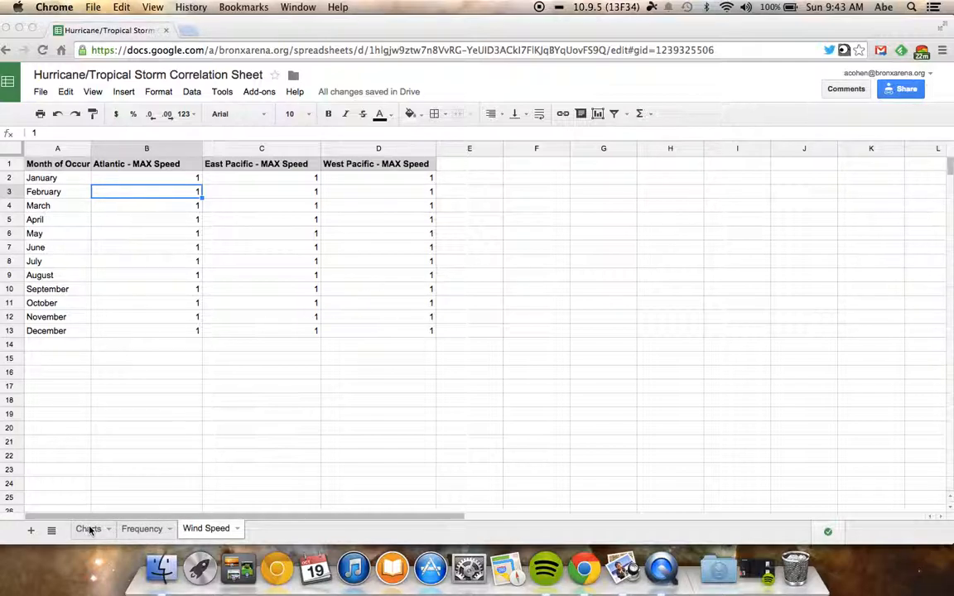
{"action": "left_click", "coordinate": [137, 529]}
{"action": "left_click", "coordinate": [198, 532]}
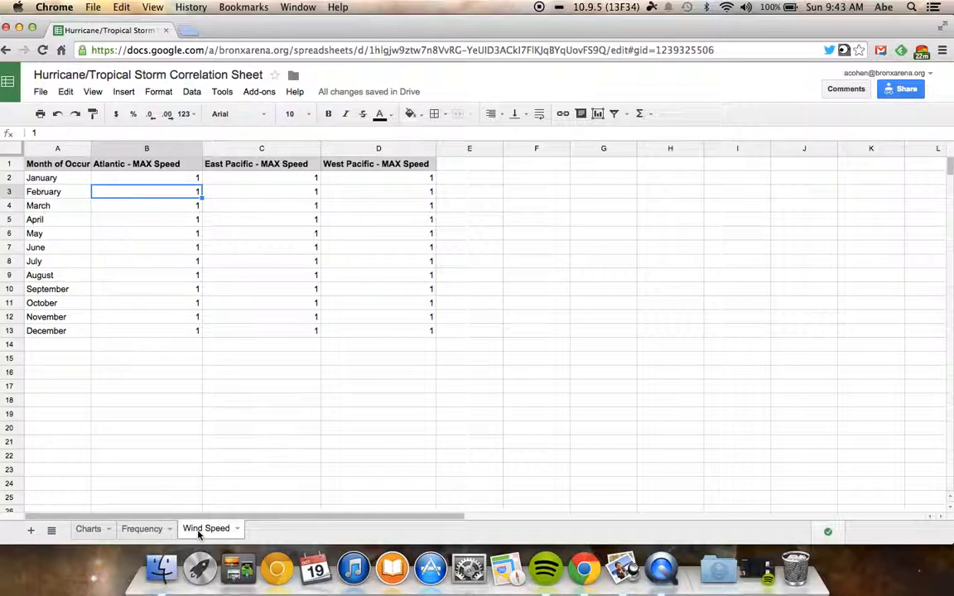
{"action": "left_click", "coordinate": [145, 167]}
{"action": "left_click", "coordinate": [225, 163]}
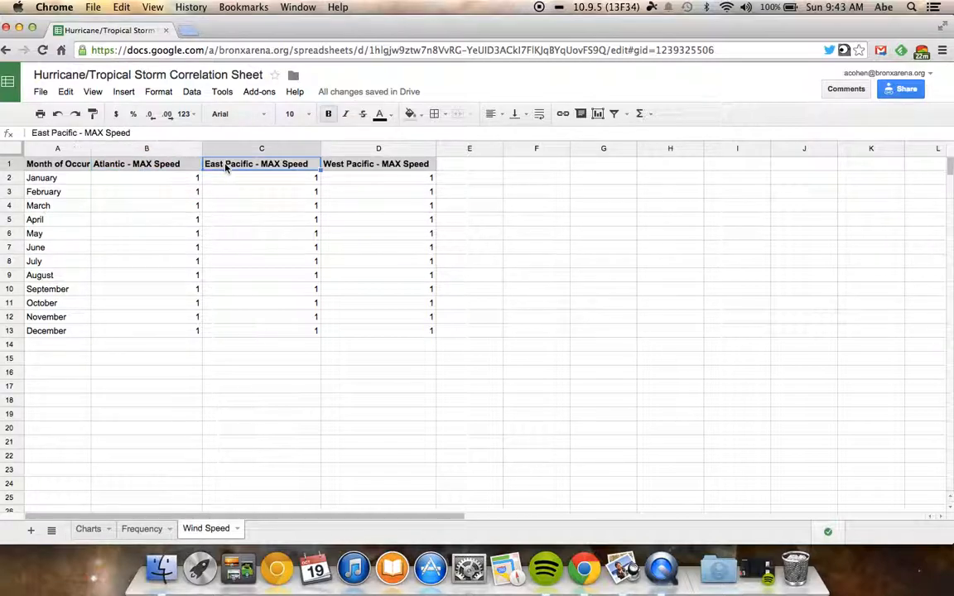
{"action": "left_click", "coordinate": [355, 168]}
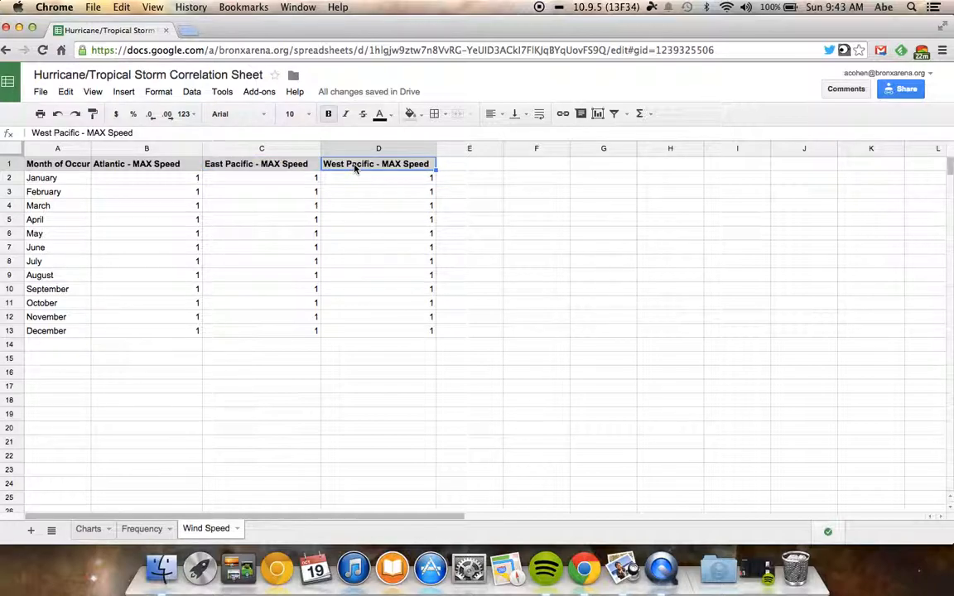
{"action": "left_click", "coordinate": [40, 92]}
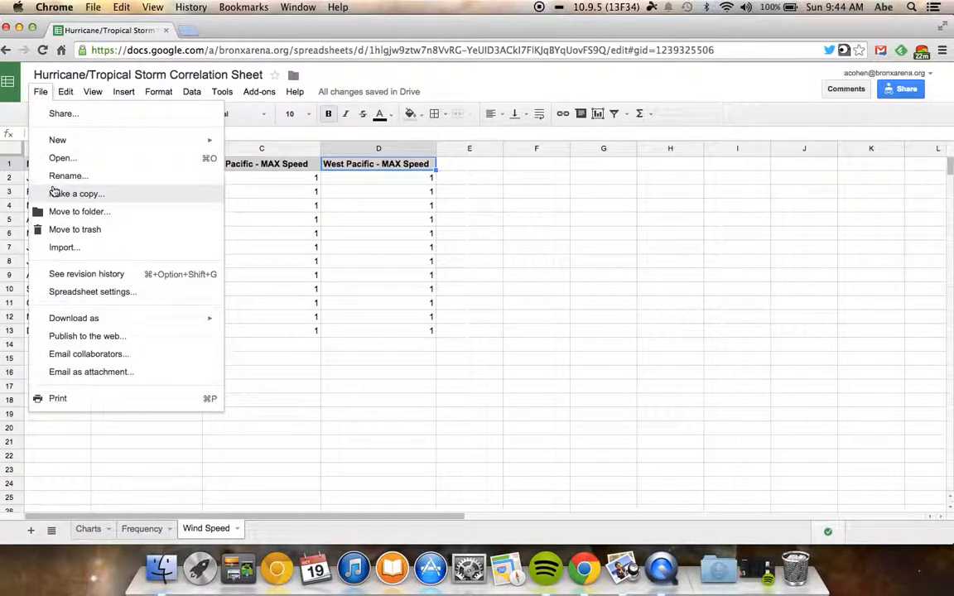
{"action": "left_click", "coordinate": [40, 92]}
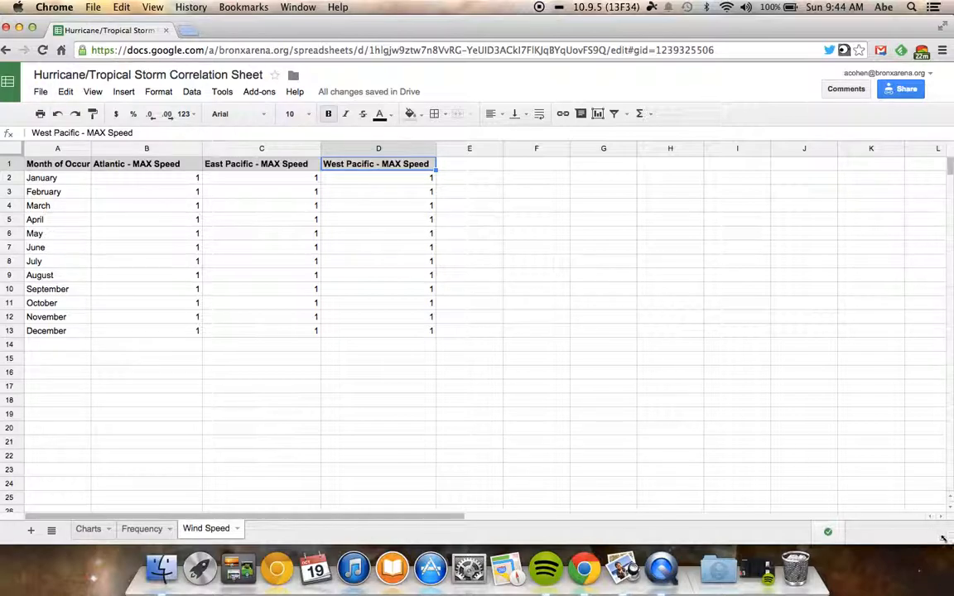
Shrink the spreadsheet window to fit beside the Unisys Weather page and show the Frequency sheet.
{"action": "left_click_drag", "start_coordinate": [949, 538], "coordinate": [288, 391]}
{"action": "left_click", "coordinate": [141, 361]}
{"action": "left_click_drag", "start_coordinate": [558, 23], "coordinate": [548, 24]}
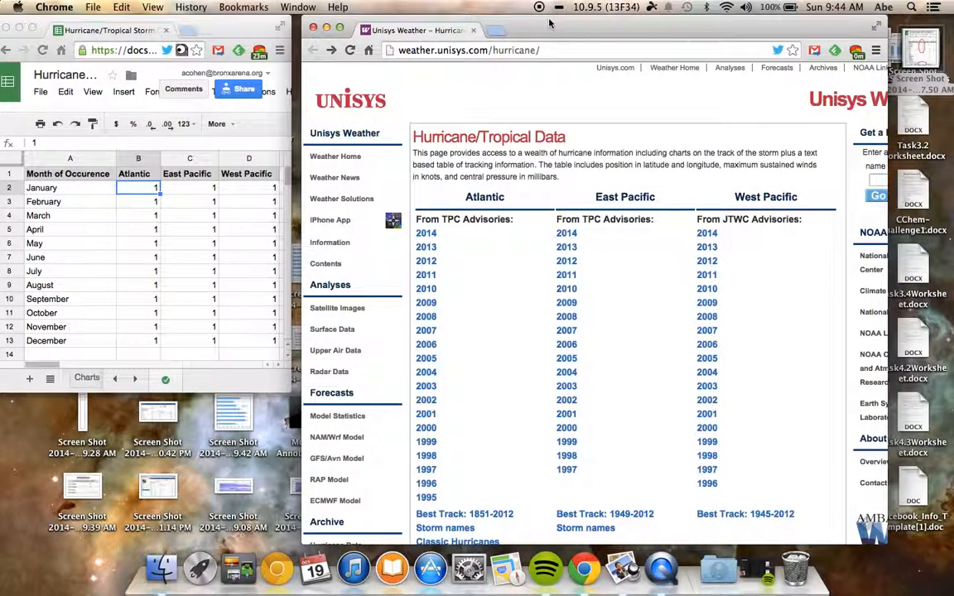
Check today's date, and open the 2013 Atlantic hurricane data at its Individual Storm Summary.
{"action": "left_click", "coordinate": [845, 11]}
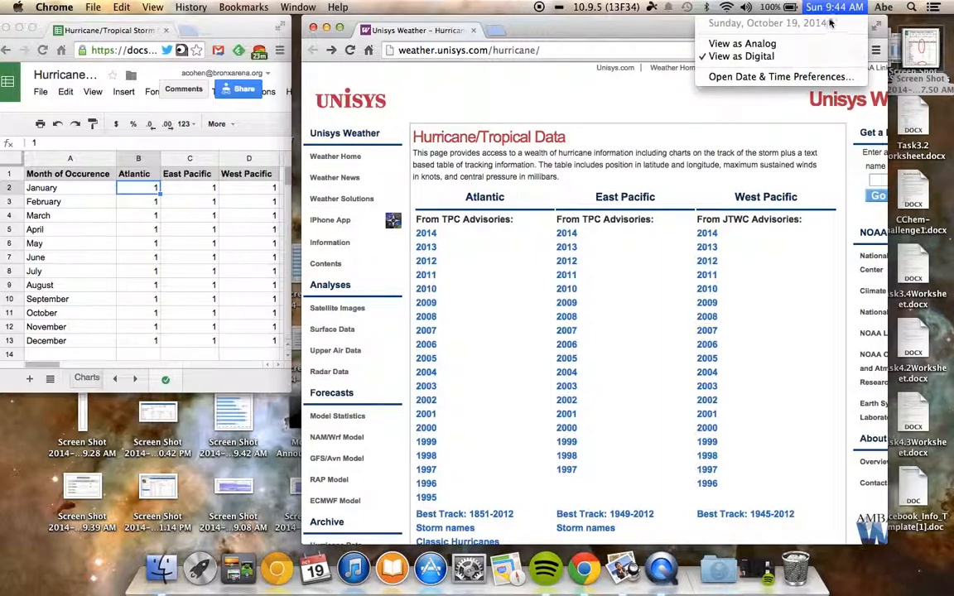
{"action": "left_click", "coordinate": [835, 9]}
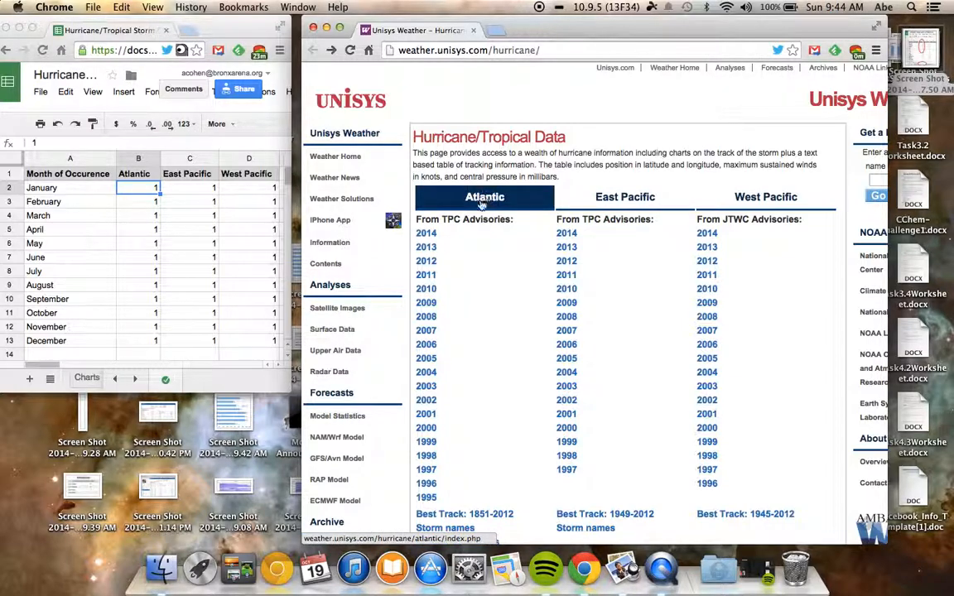
{"action": "left_click", "coordinate": [427, 248]}
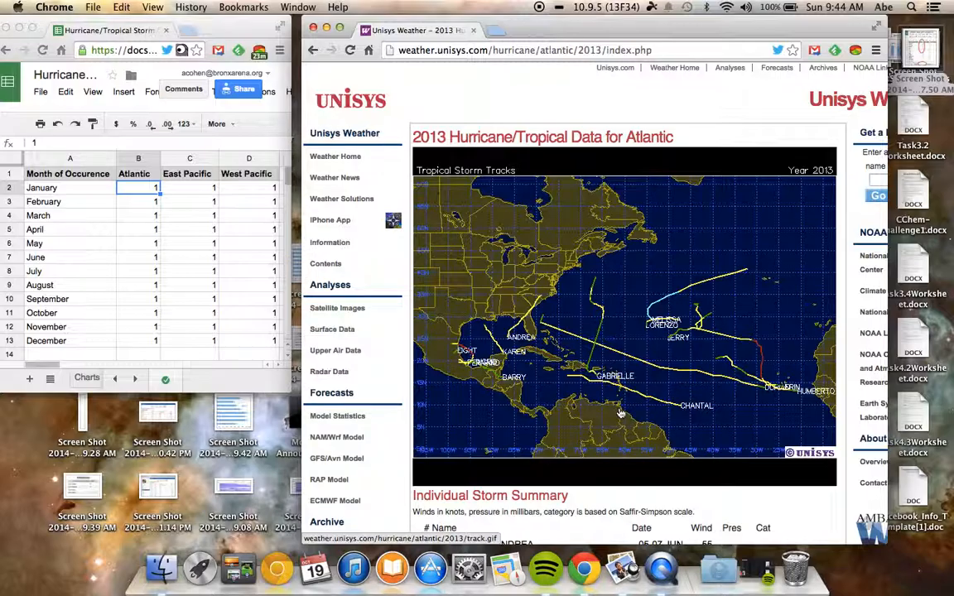
{"action": "scroll", "coordinate": [620, 413], "scroll_direction": "down", "scroll_amount": 2}
{"action": "scroll", "coordinate": [619, 413], "scroll_direction": "up", "scroll_amount": 1}
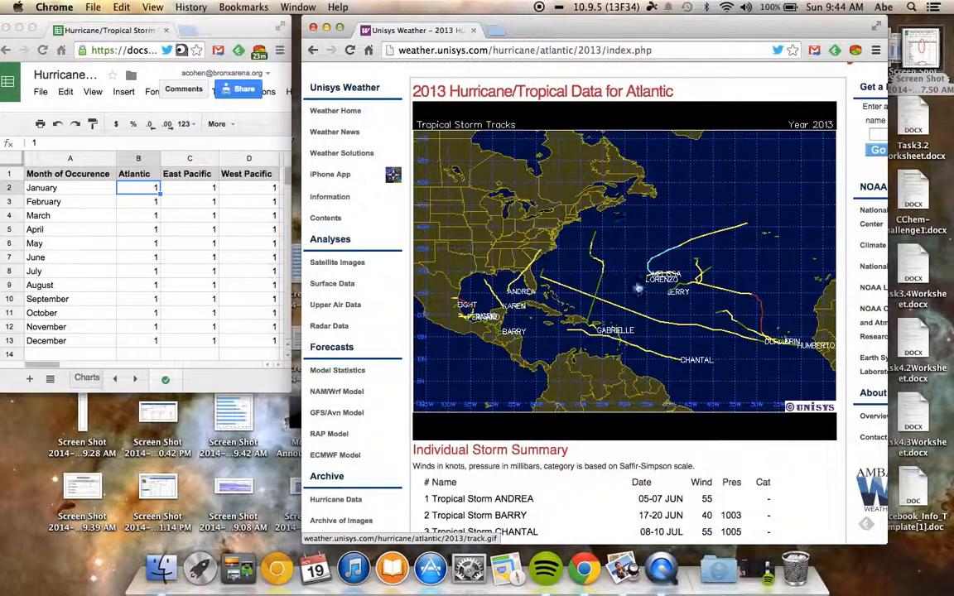
{"action": "scroll", "coordinate": [649, 319], "scroll_direction": "down", "scroll_amount": 6}
{"action": "scroll", "coordinate": [647, 315], "scroll_direction": "up", "scroll_amount": 3}
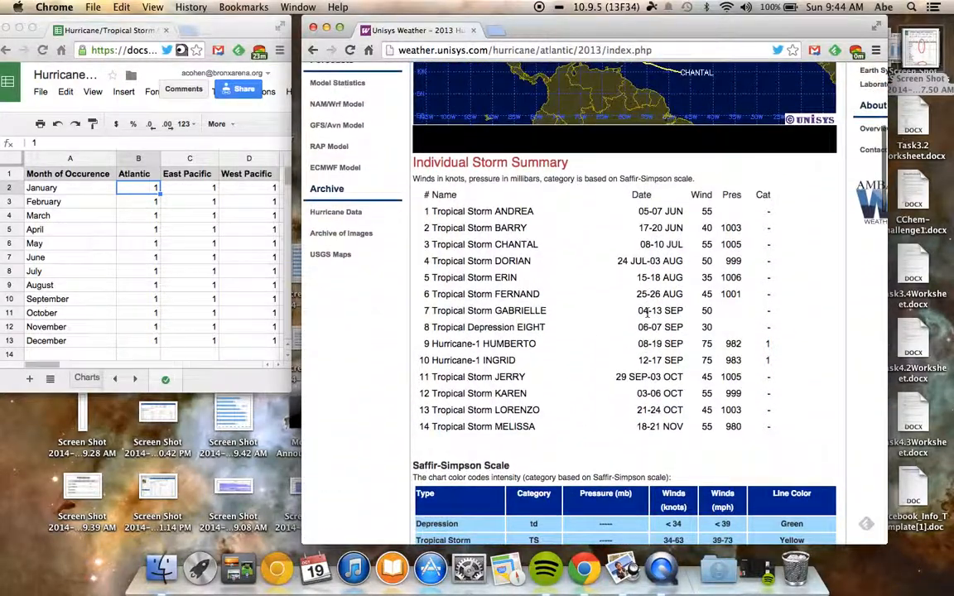
{"action": "scroll", "coordinate": [647, 314], "scroll_direction": "up", "scroll_amount": 1}
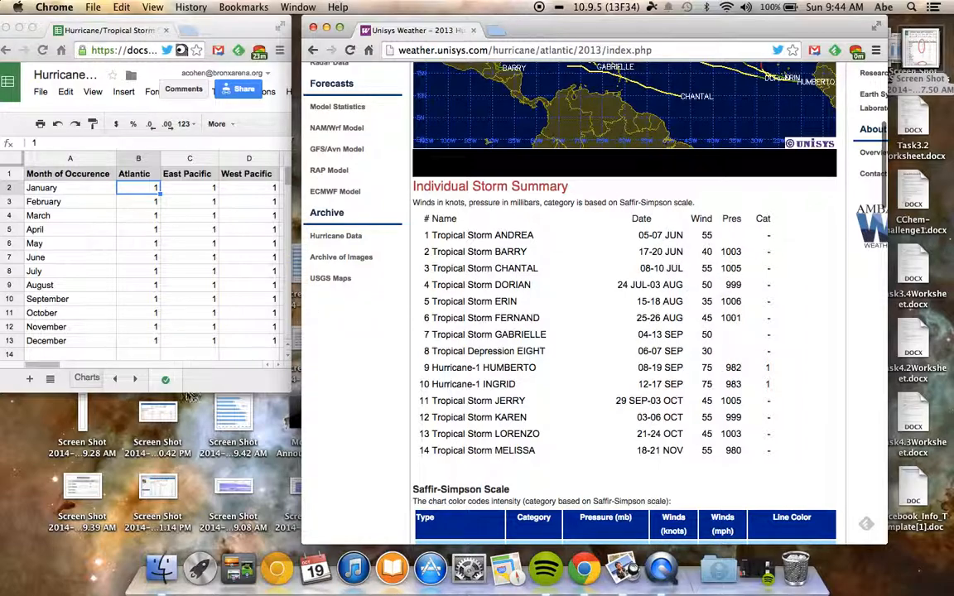
Widen the spreadsheet window and enter 0 as the Atlantic storm frequency for January through May.
{"action": "left_click", "coordinate": [279, 387]}
{"action": "left_click_drag", "start_coordinate": [290, 392], "coordinate": [386, 397]}
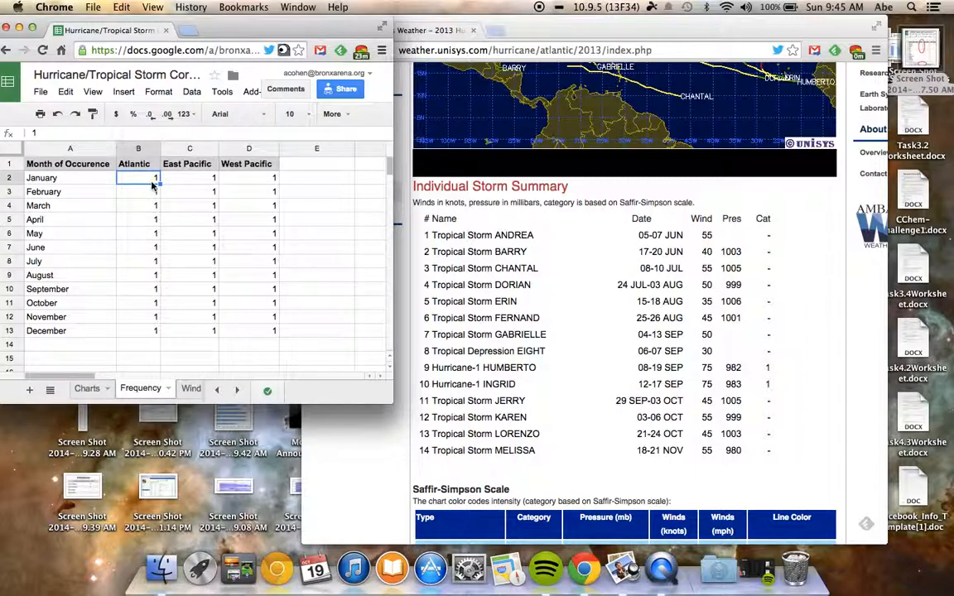
{"action": "type", "text": "0"}
{"action": "key", "text": "Return"}
{"action": "type", "text": "0"}
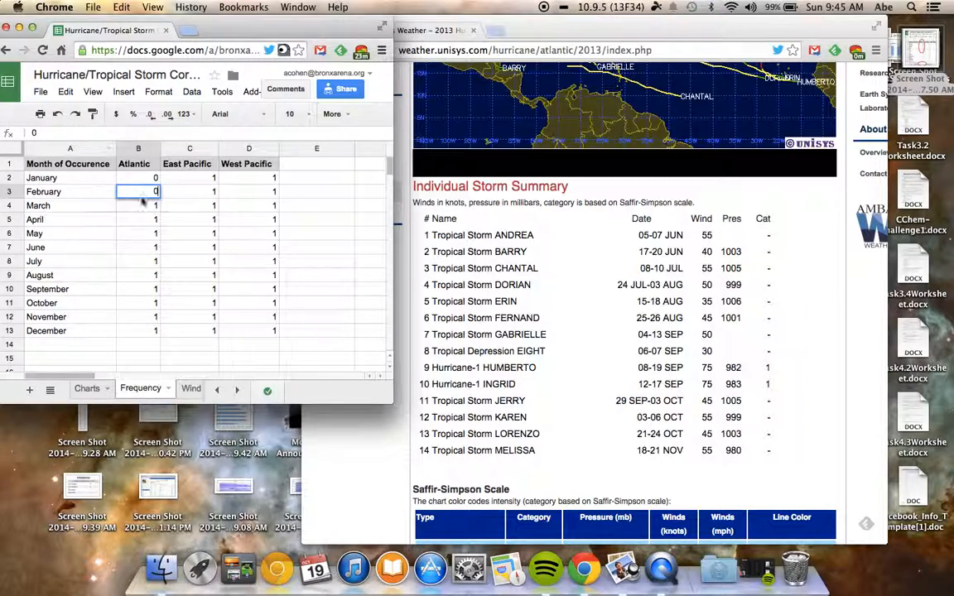
{"action": "key", "text": "Return"}
{"action": "type", "text": "0"}
{"action": "key", "text": "Return"}
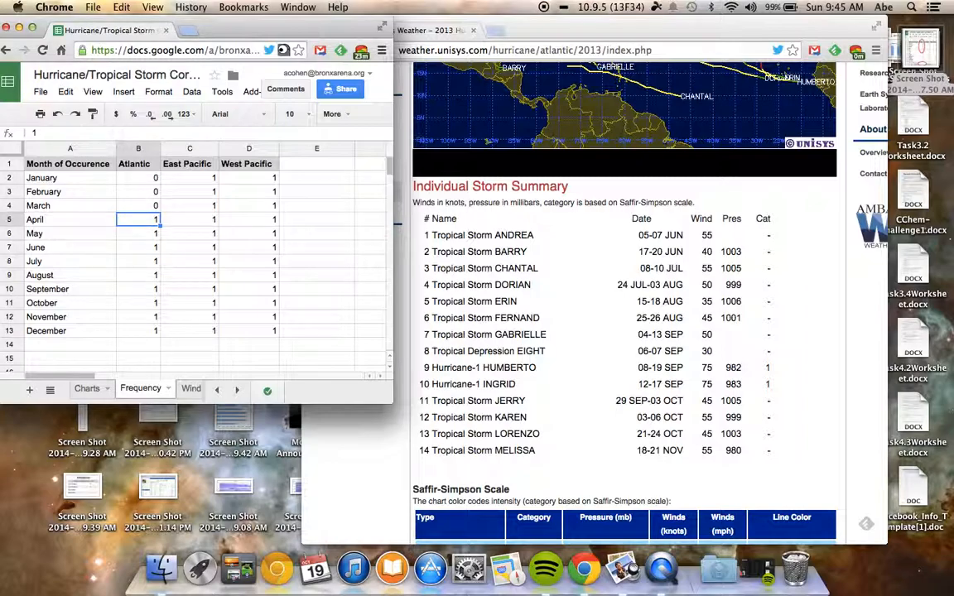
{"action": "type", "text": "0"}
{"action": "key", "text": "Return"}
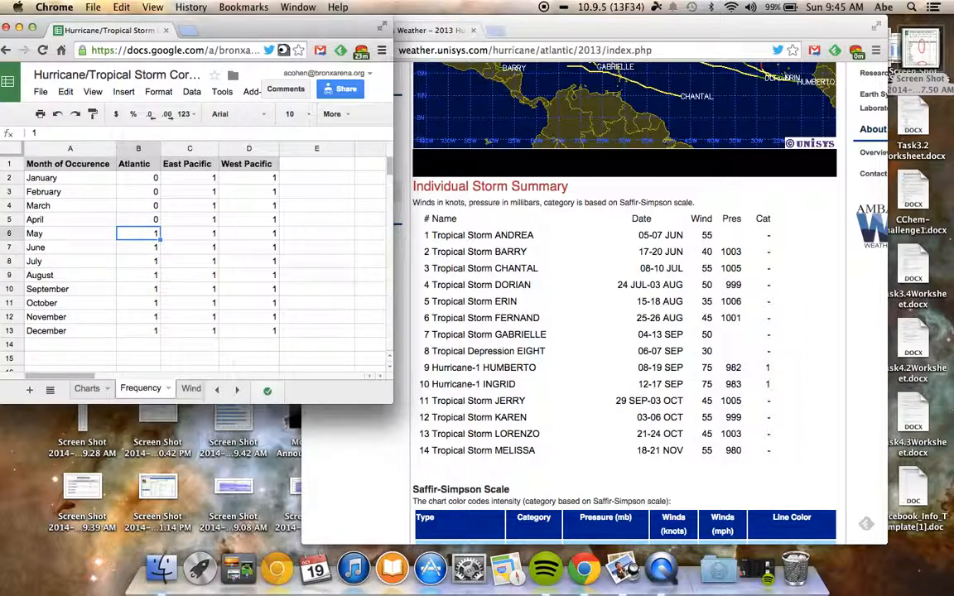
{"action": "type", "text": "0"}
{"action": "key", "text": "Return"}
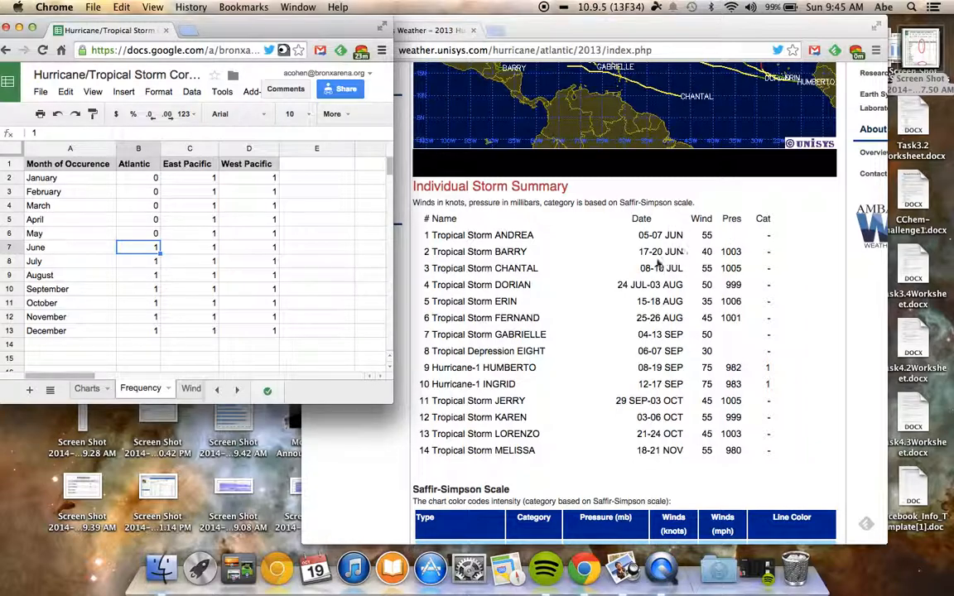
Set the Atlantic storm frequency for June to 2.
{"action": "type", "text": "2"}
{"action": "key", "text": "Return"}
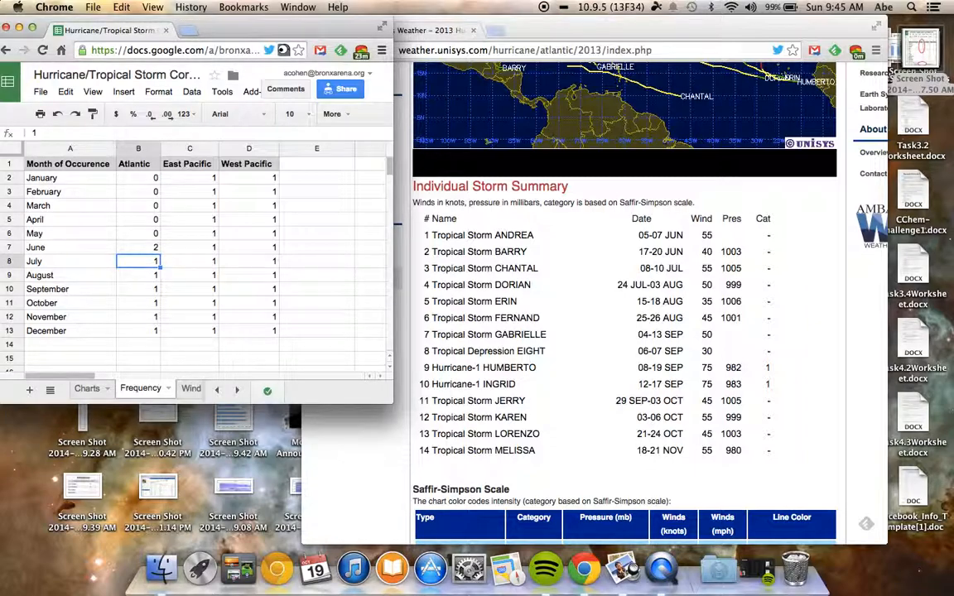
{"action": "left_click", "coordinate": [154, 249]}
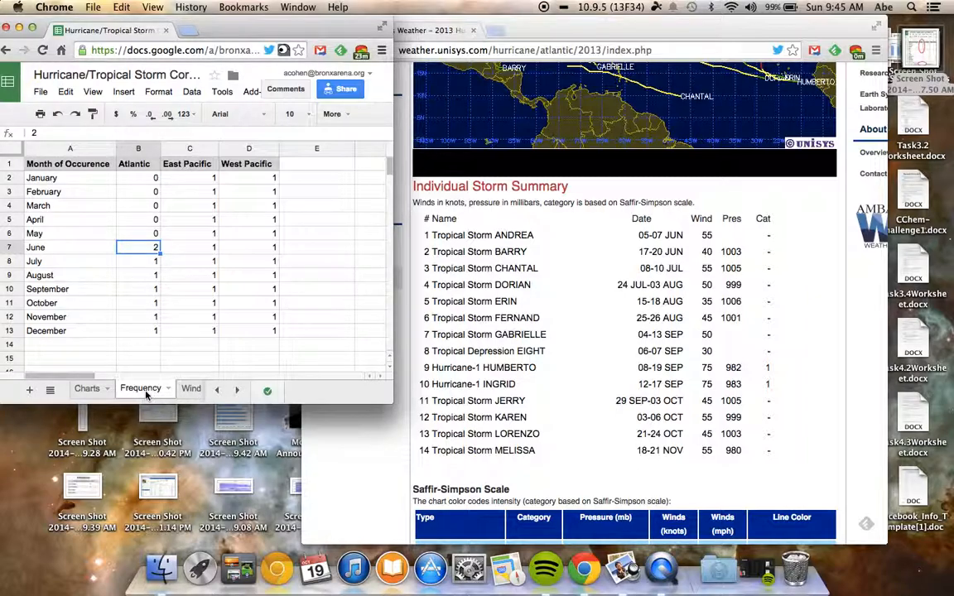
On the Wind Speed sheet, enter 0 as the Atlantic maximum speed for January through May.
{"action": "left_click", "coordinate": [190, 389]}
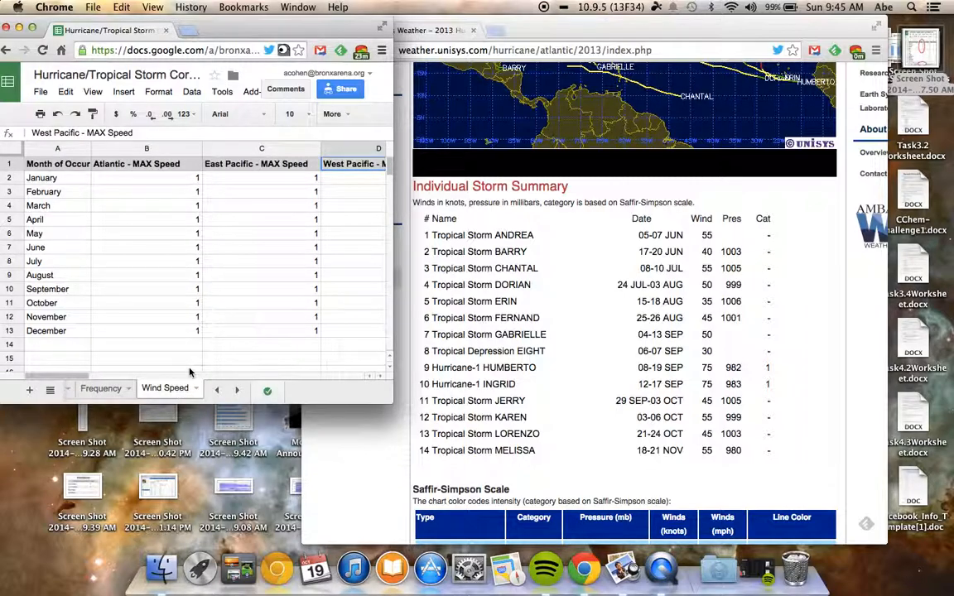
{"action": "left_click", "coordinate": [189, 181]}
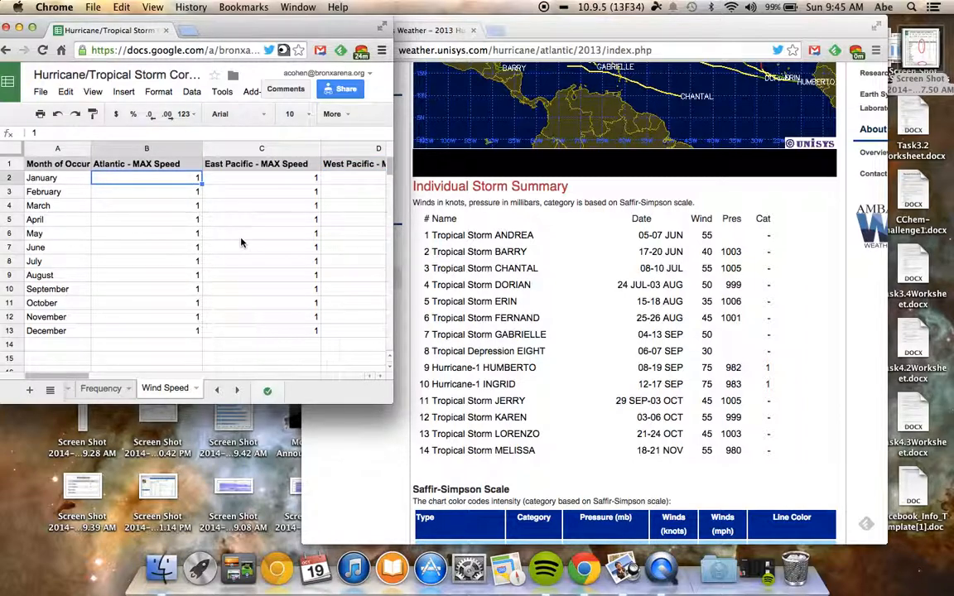
{"action": "type", "text": "0"}
{"action": "key", "text": "Return"}
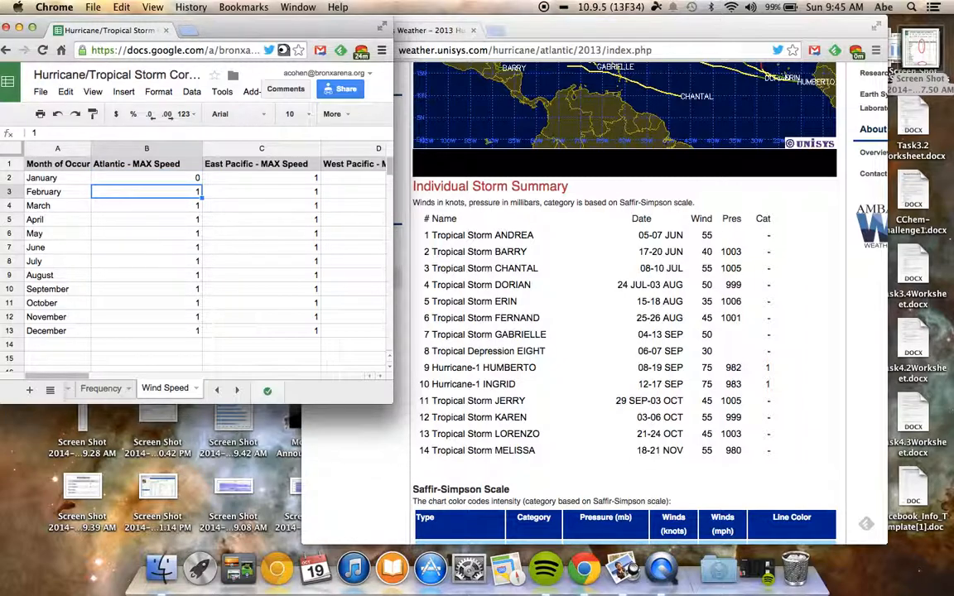
{"action": "type", "text": "0"}
{"action": "key", "text": "Return"}
{"action": "type", "text": "0"}
{"action": "key", "text": "Return"}
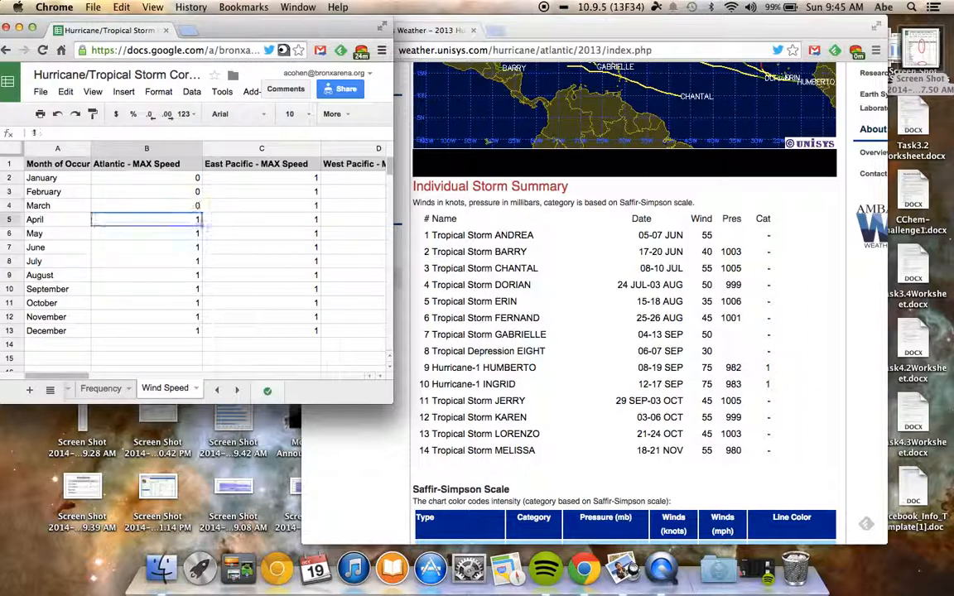
{"action": "type", "text": "0"}
{"action": "key", "text": "Return"}
{"action": "type", "text": "0"}
{"action": "key", "text": "Return"}
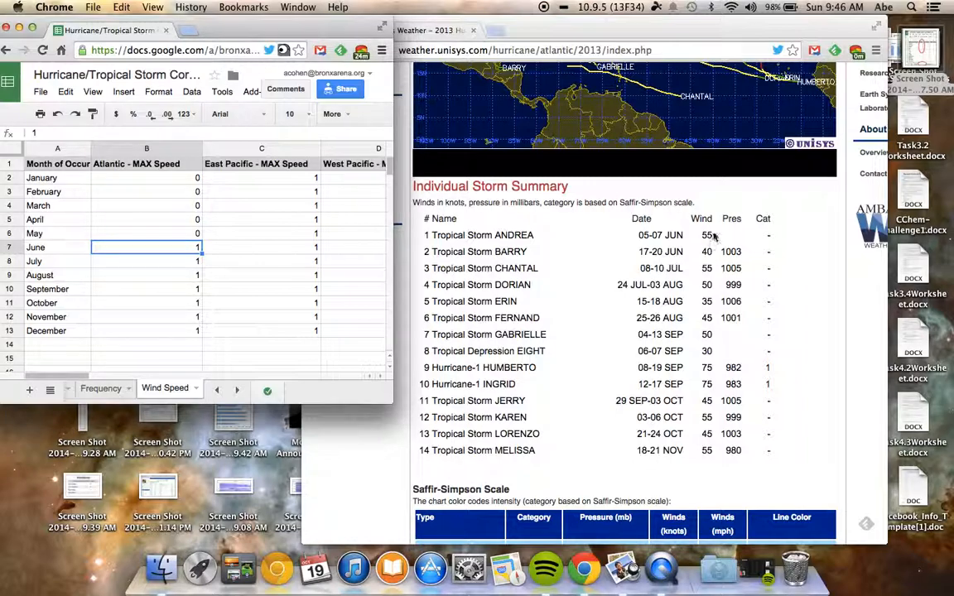
Set the Atlantic maximum wind speed for June to 55.
{"action": "type", "text": "55"}
{"action": "left_click", "coordinate": [185, 265]}
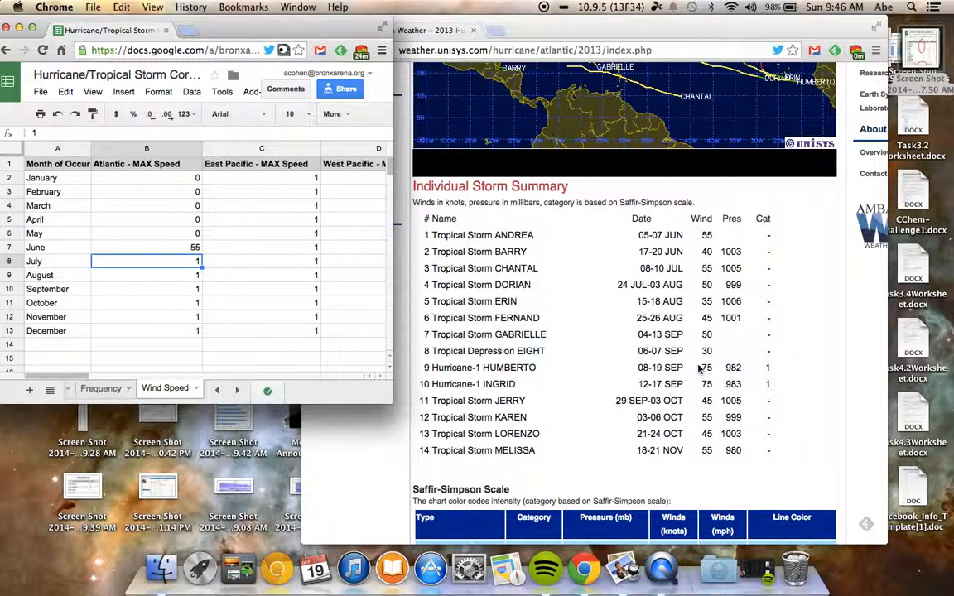
{"action": "left_click", "coordinate": [190, 250]}
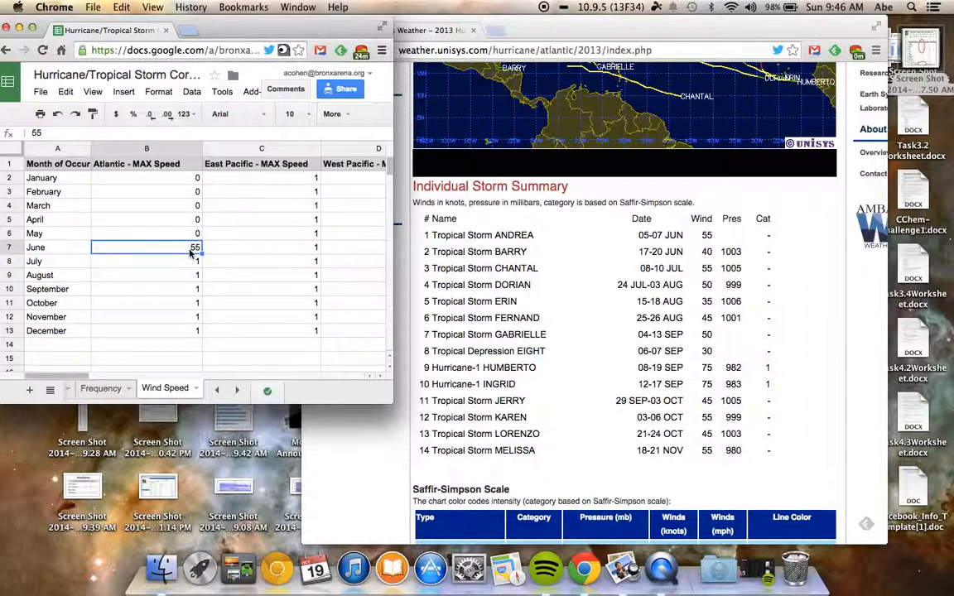
Compare the Atlantic entries on the Frequency sheet with those on the Wind Speed sheet.
{"action": "left_click", "coordinate": [93, 389]}
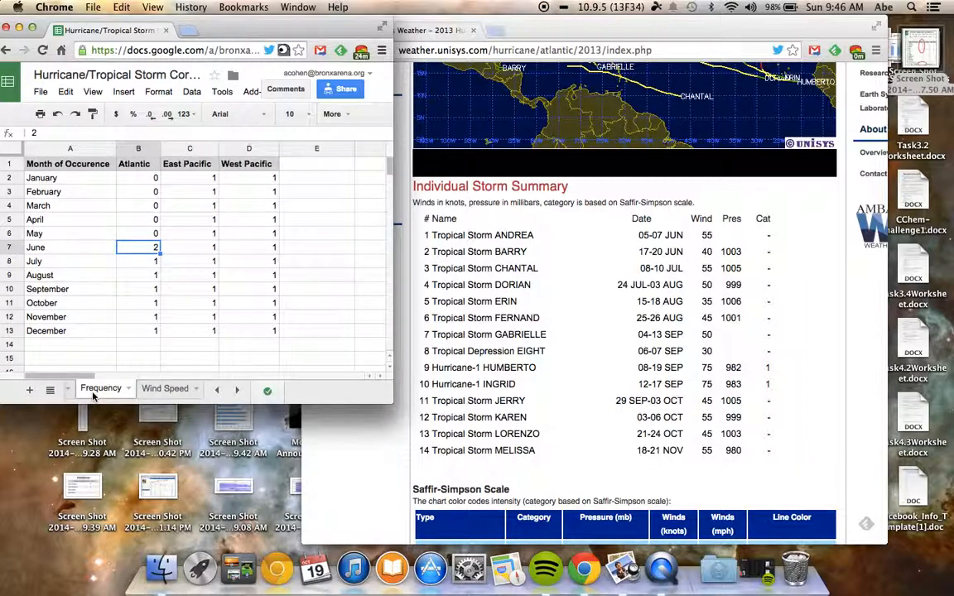
{"action": "left_click", "coordinate": [171, 390]}
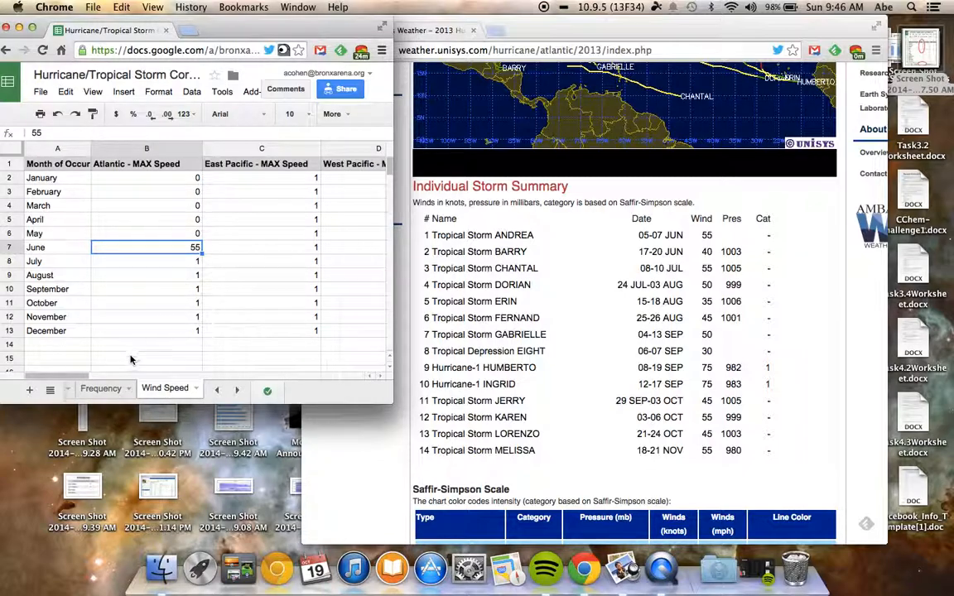
{"action": "left_click", "coordinate": [104, 394]}
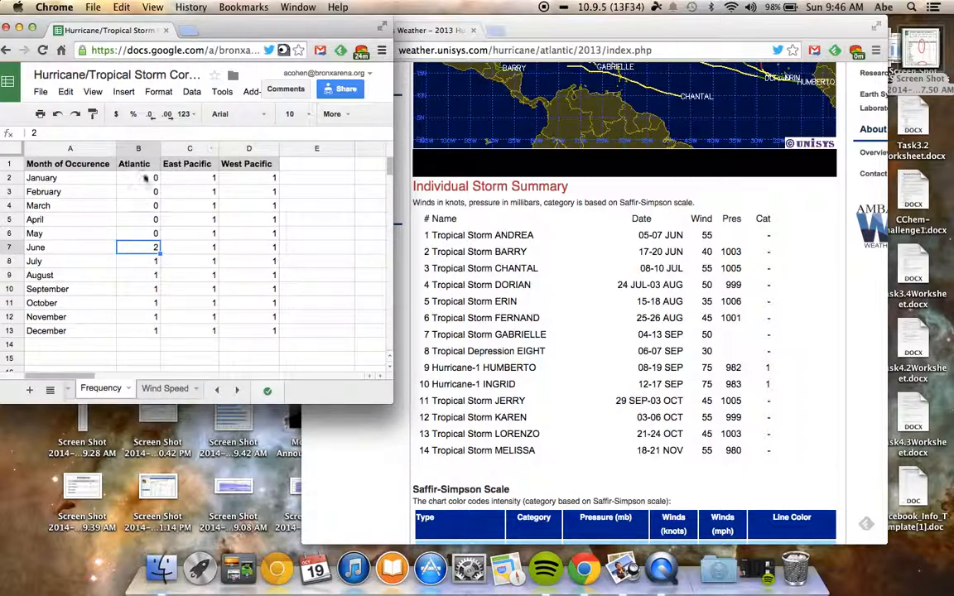
{"action": "left_click", "coordinate": [152, 396]}
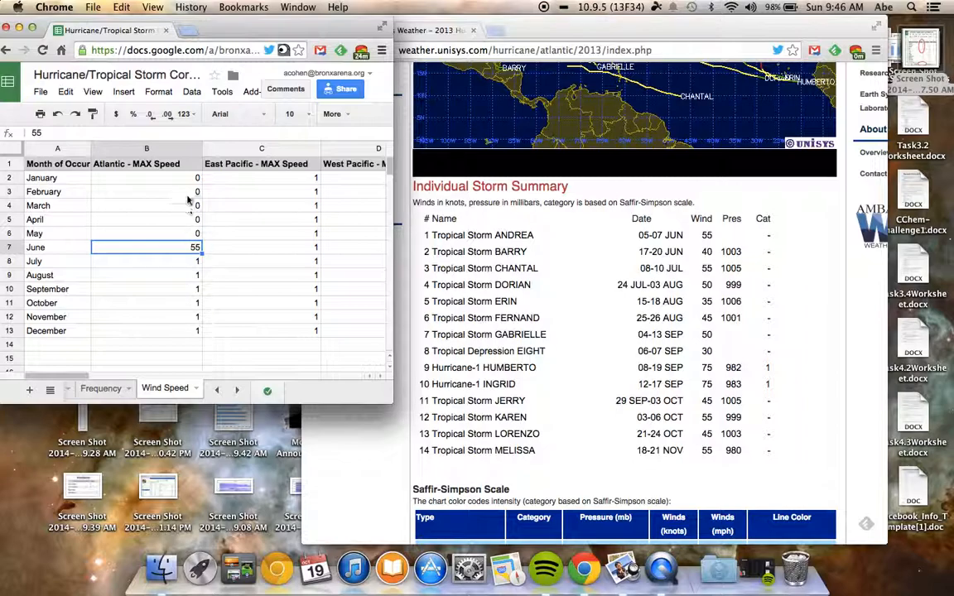
{"action": "left_click", "coordinate": [100, 388]}
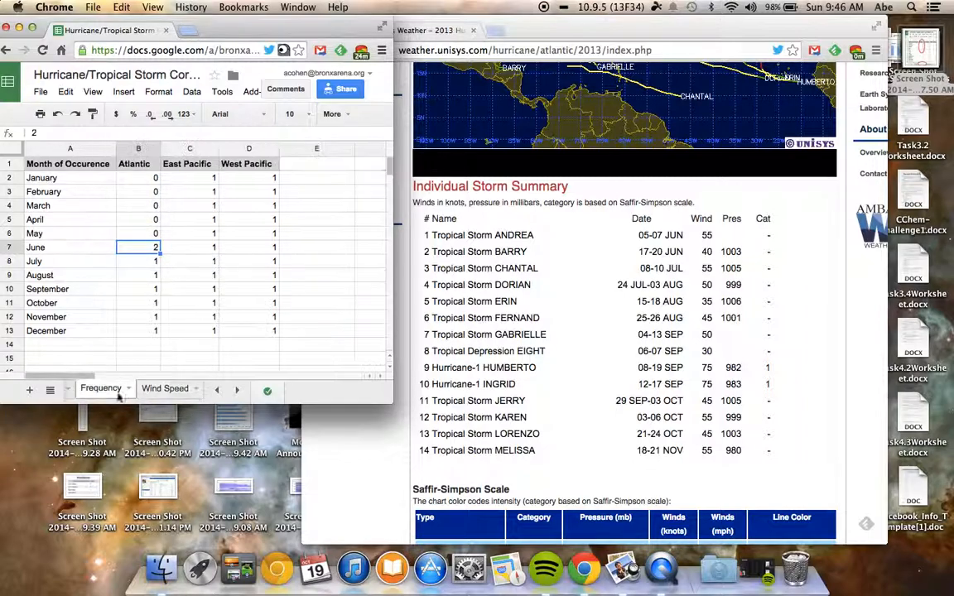
{"action": "left_click", "coordinate": [164, 389]}
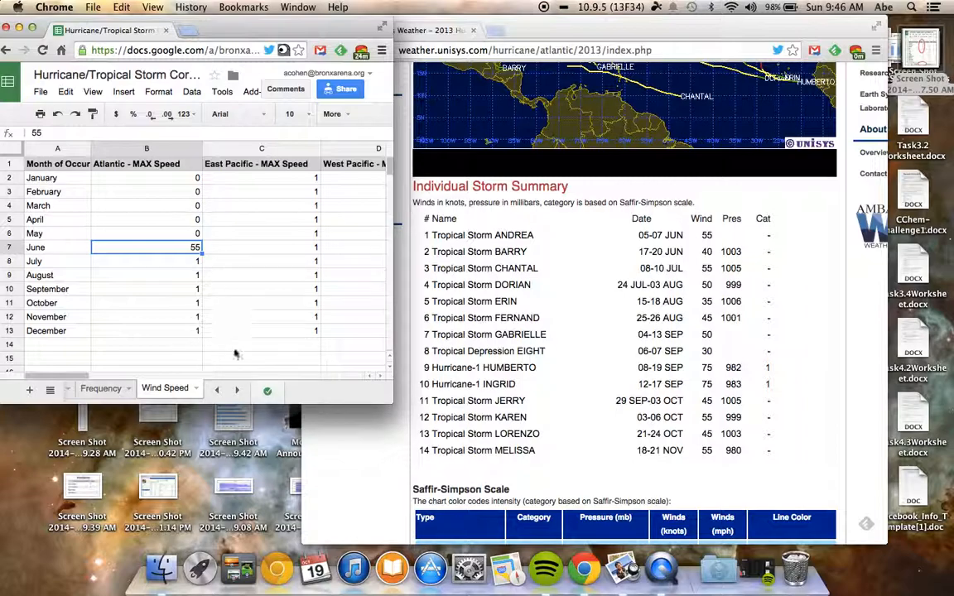